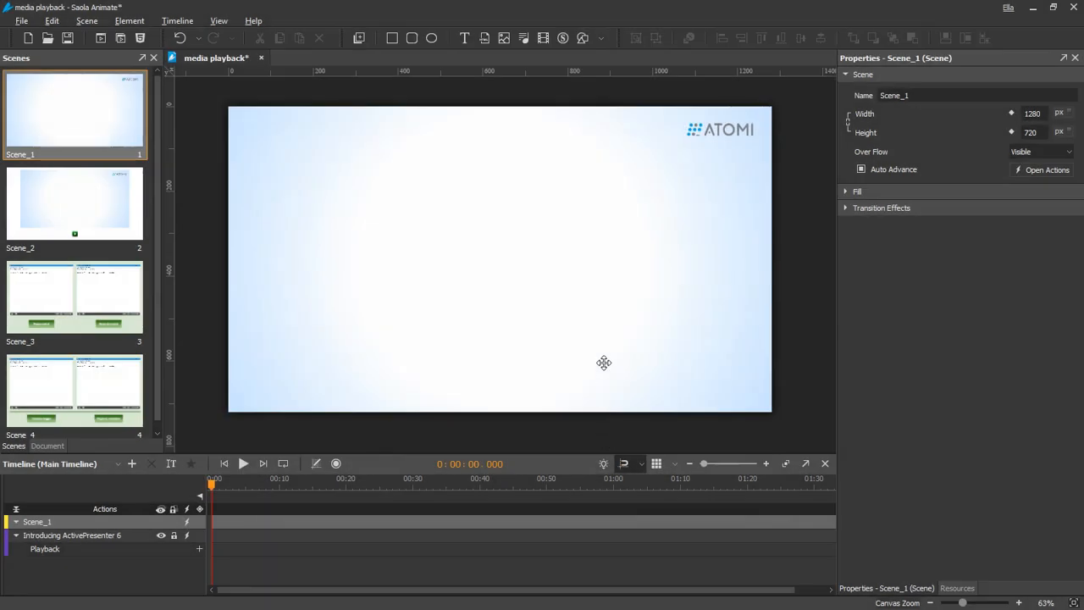
- Enable Controls for the Introducing ActivePresenter 6 video in Scene_1 and play it in the browser preview
{"action": "left_click", "coordinate": [603, 362]}
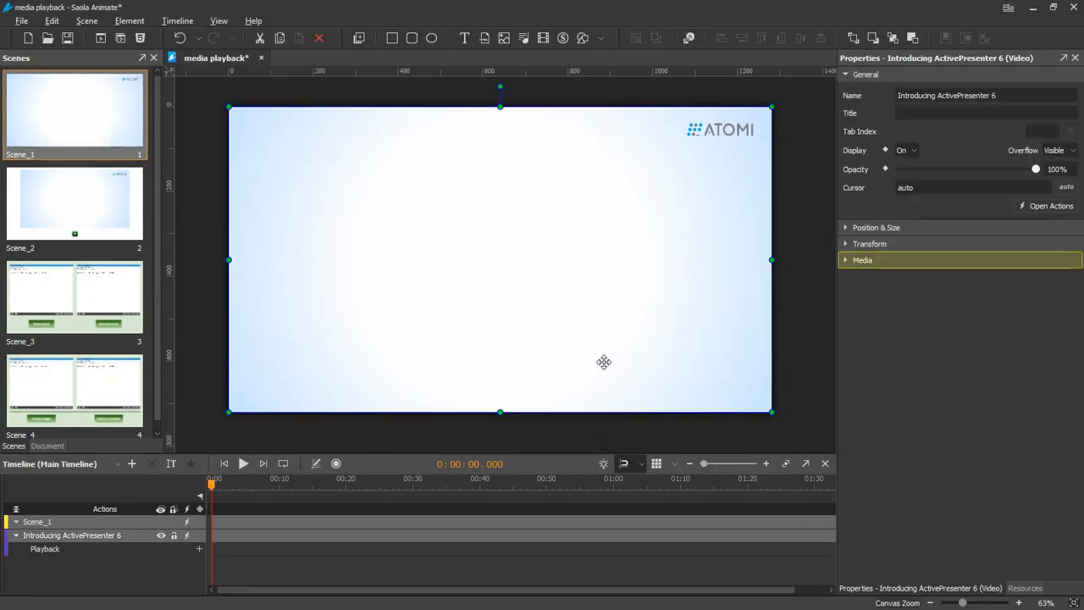
{"action": "left_click", "coordinate": [845, 262]}
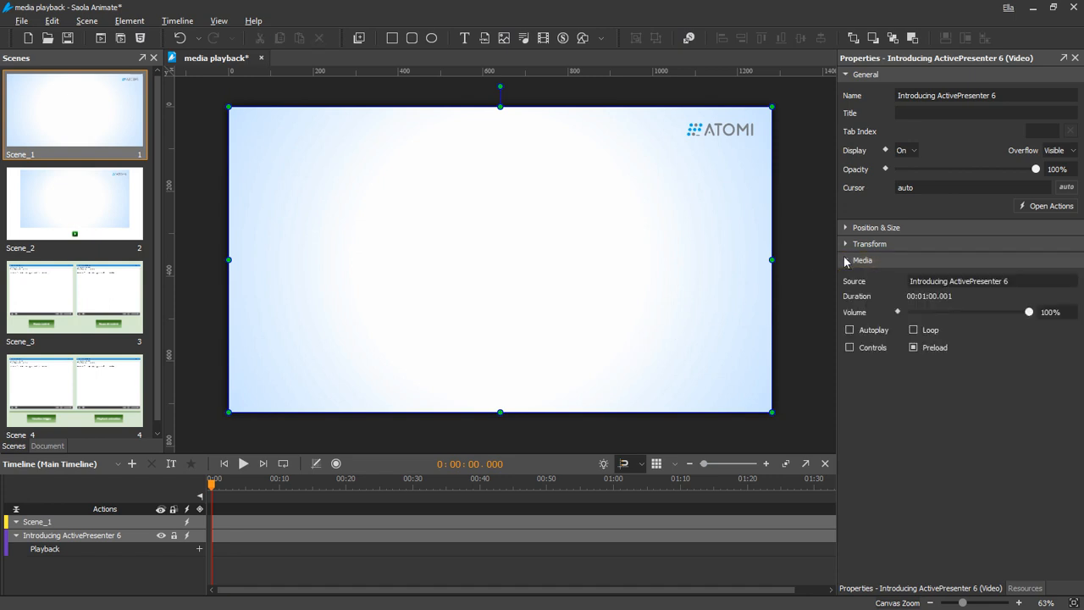
{"action": "left_click", "coordinate": [850, 348]}
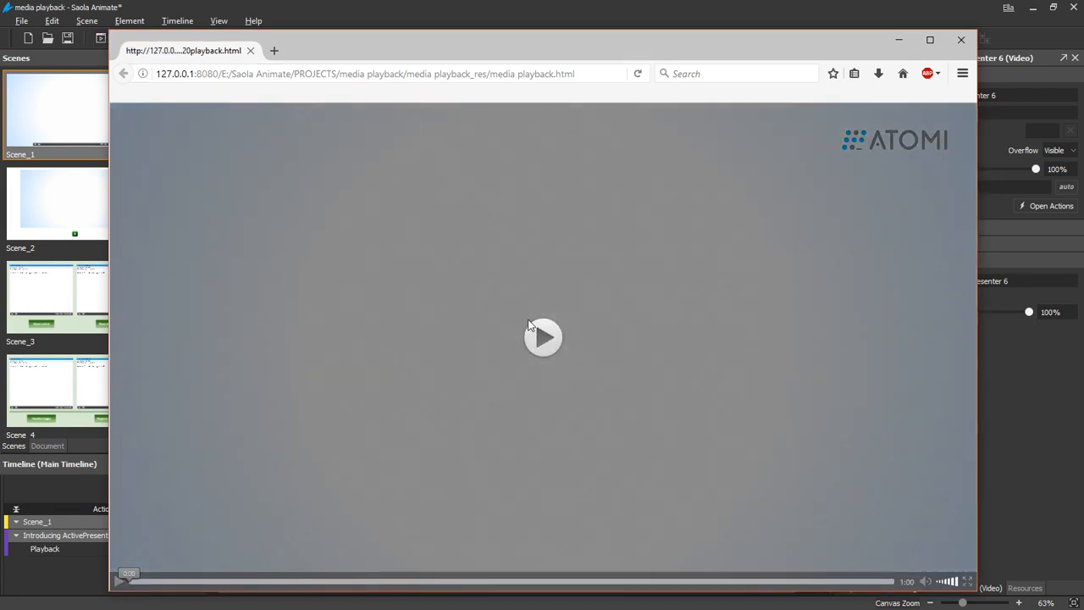
{"action": "left_click", "coordinate": [529, 327]}
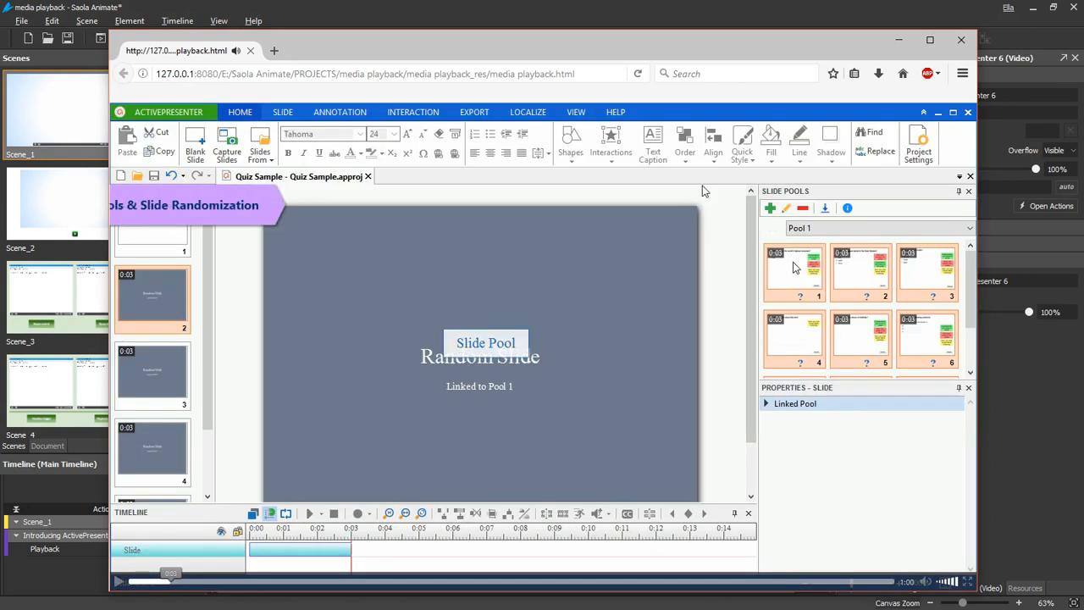
{"action": "left_click", "coordinate": [884, 37]}
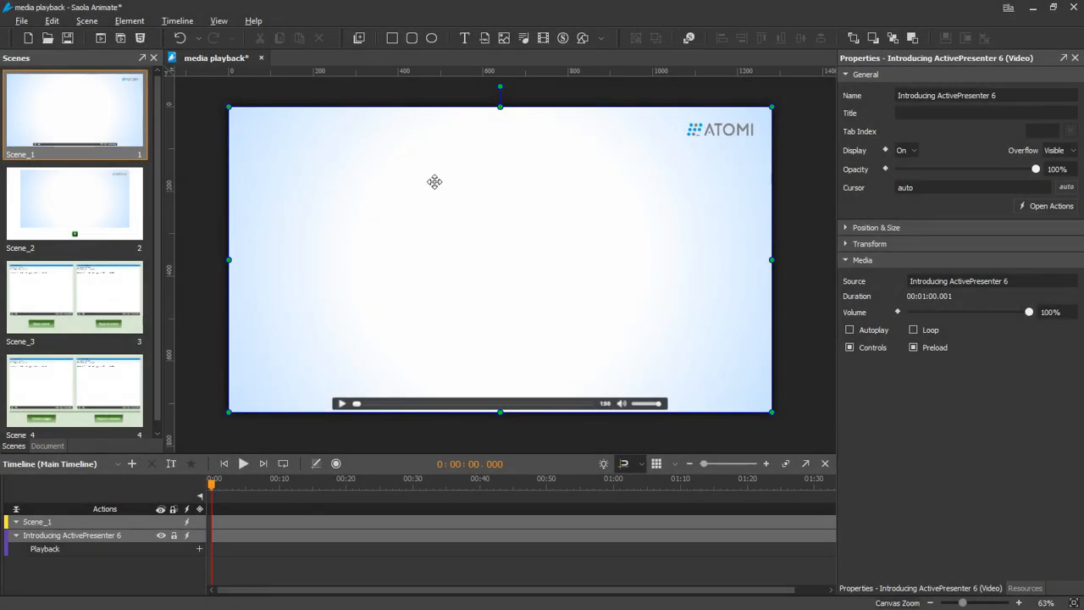
- Review the Mouse Click actions assigned to the play icon in Scene_2 and the Media actions that can be added
{"action": "left_click", "coordinate": [106, 213]}
{"action": "left_click", "coordinate": [498, 385]}
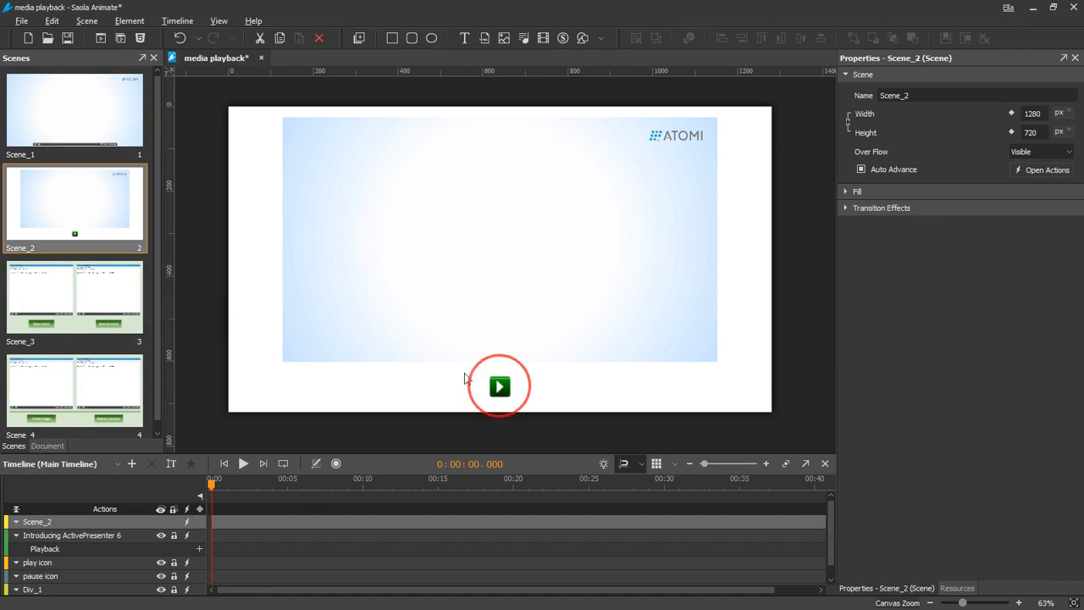
{"action": "right_click", "coordinate": [498, 383]}
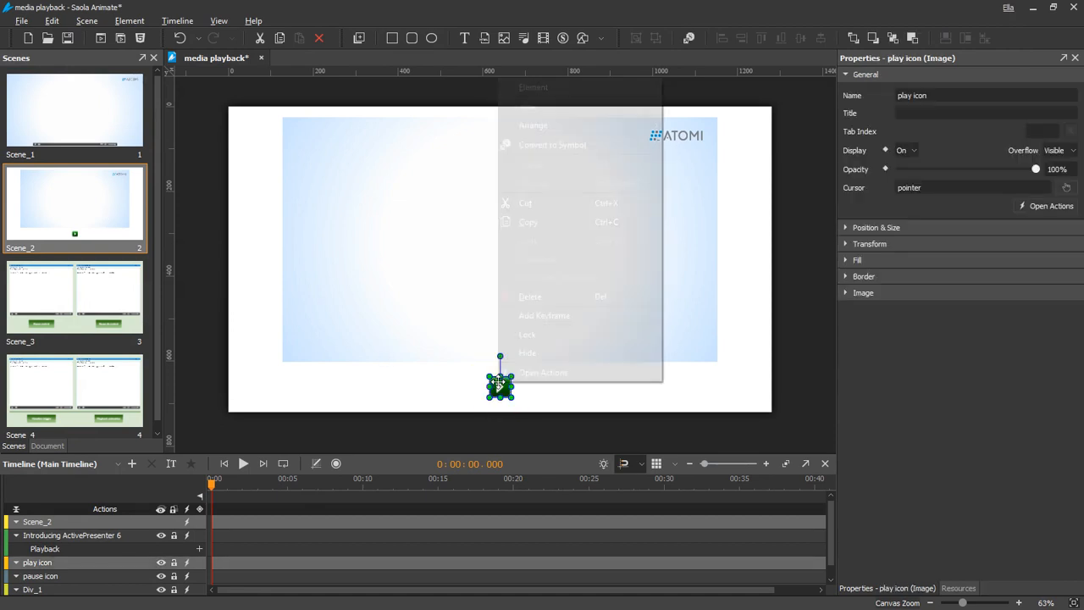
{"action": "left_click", "coordinate": [516, 370]}
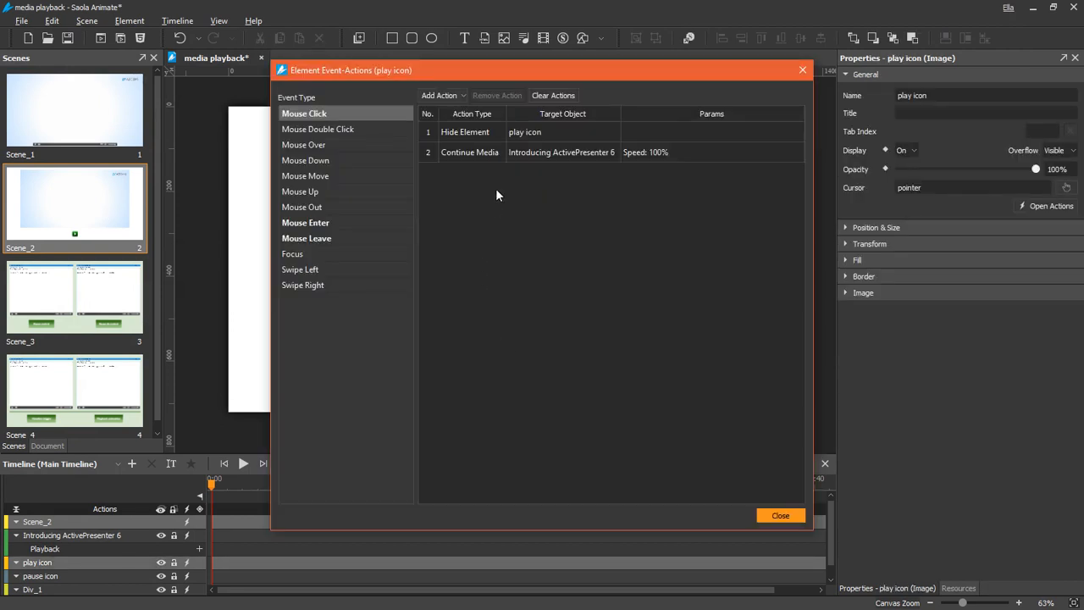
{"action": "left_click", "coordinate": [439, 95]}
{"action": "mouse_move", "coordinate": [449, 149]}
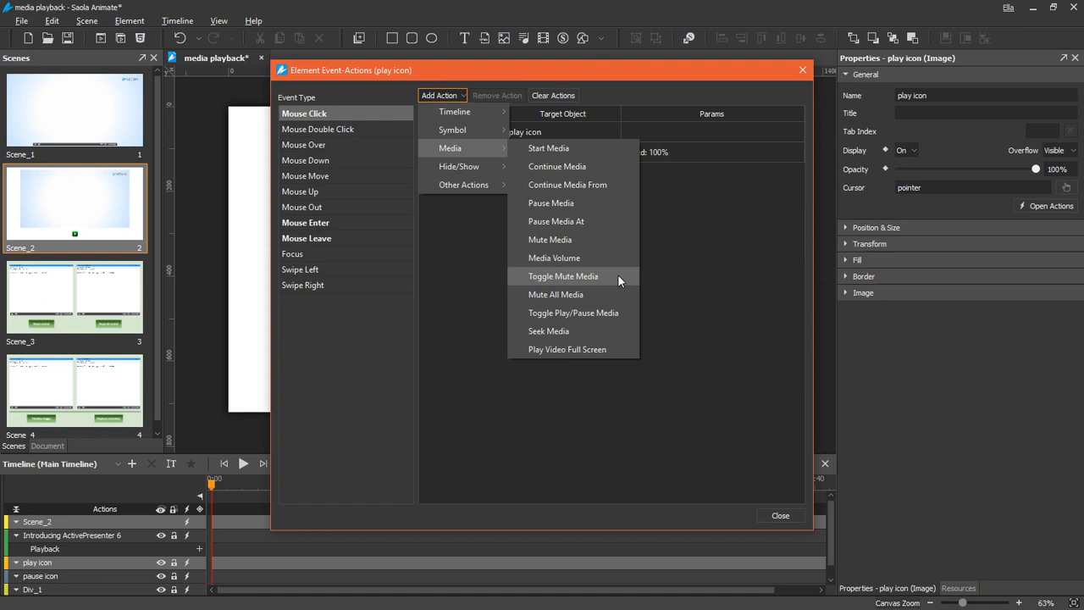
{"action": "left_click", "coordinate": [686, 276]}
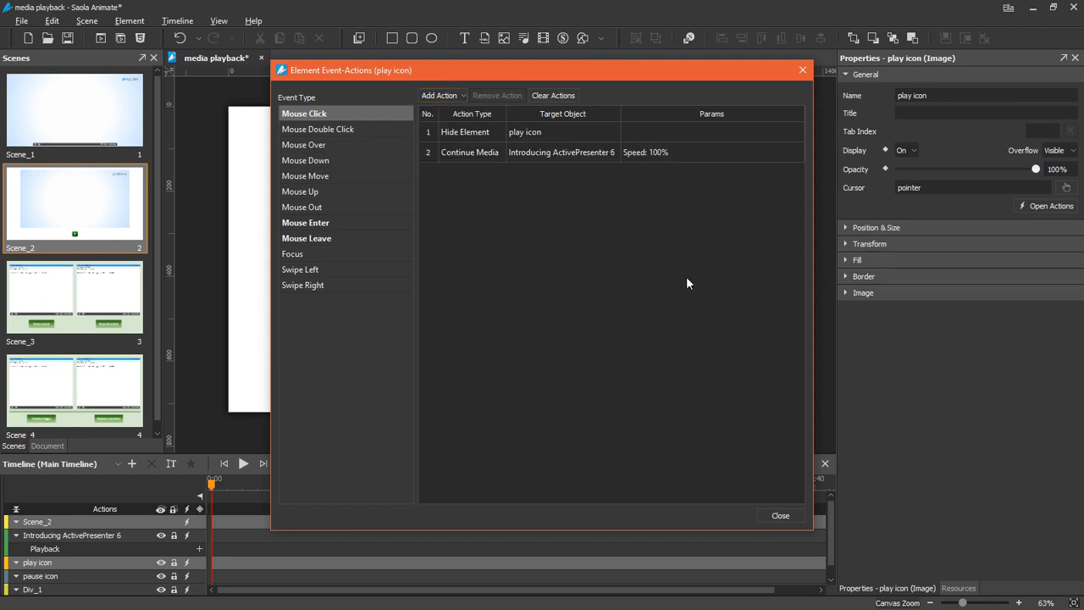
{"action": "left_click", "coordinate": [771, 514]}
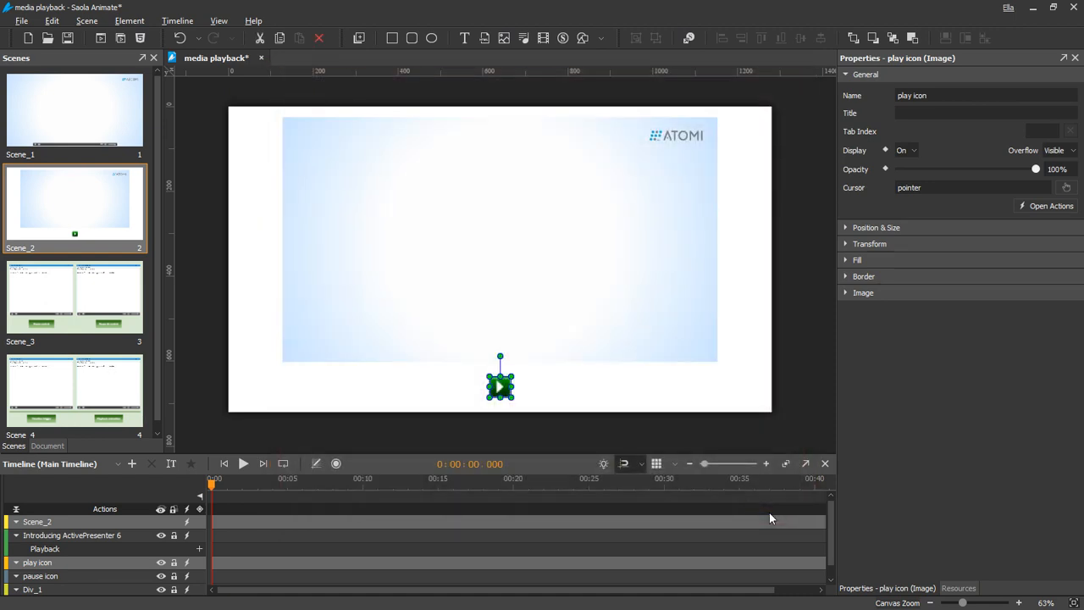
- Preview Scene_2 in the browser and test playing, pausing and resuming the video with the custom play and pause icons
{"action": "key", "text": "F12"}
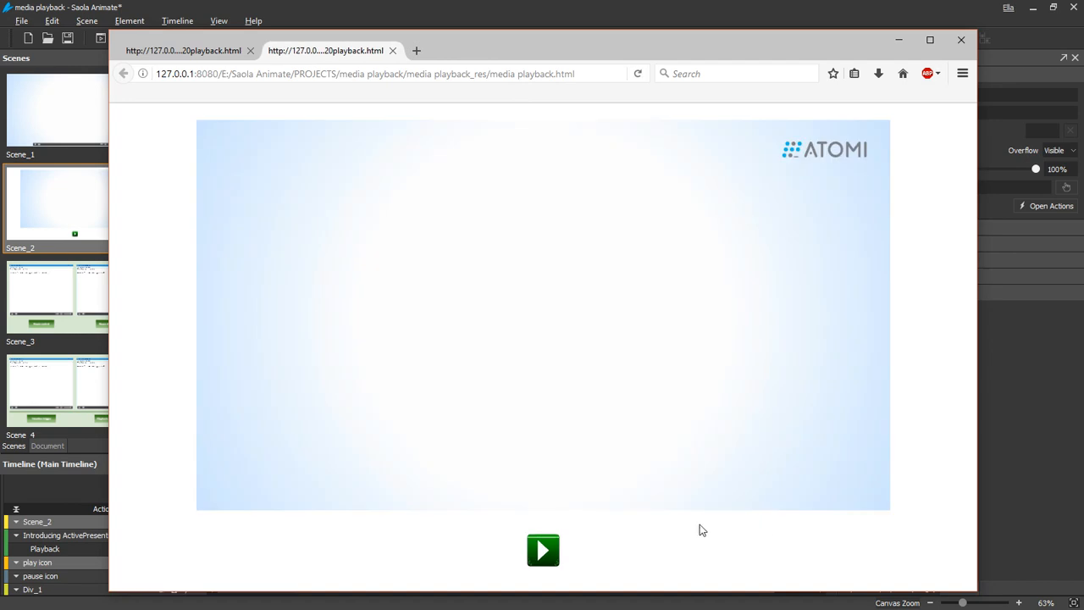
{"action": "left_click", "coordinate": [551, 554]}
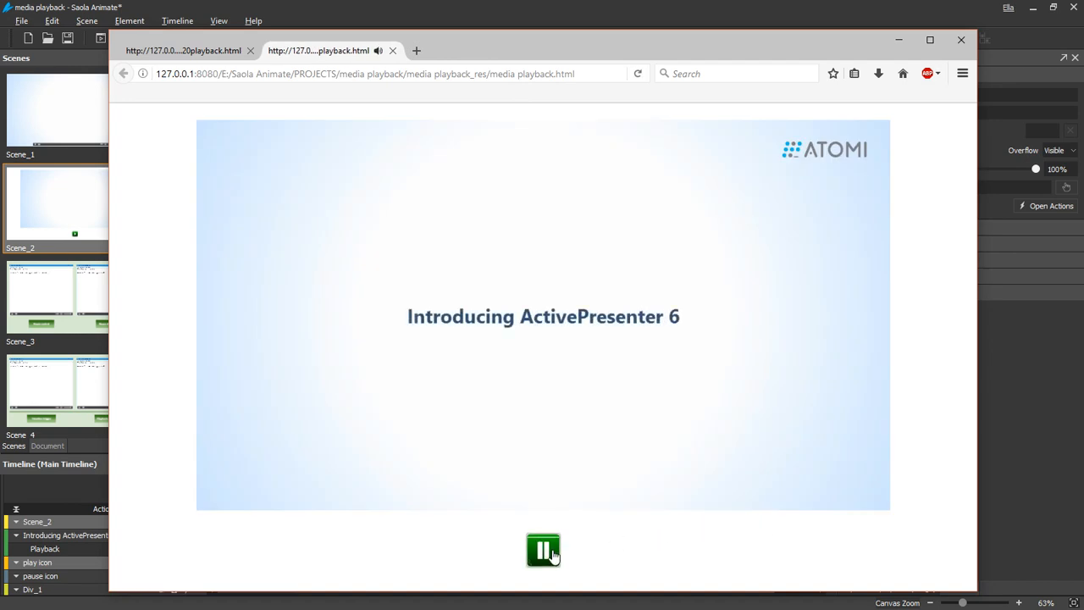
{"action": "left_click", "coordinate": [551, 554]}
{"action": "left_click", "coordinate": [554, 555]}
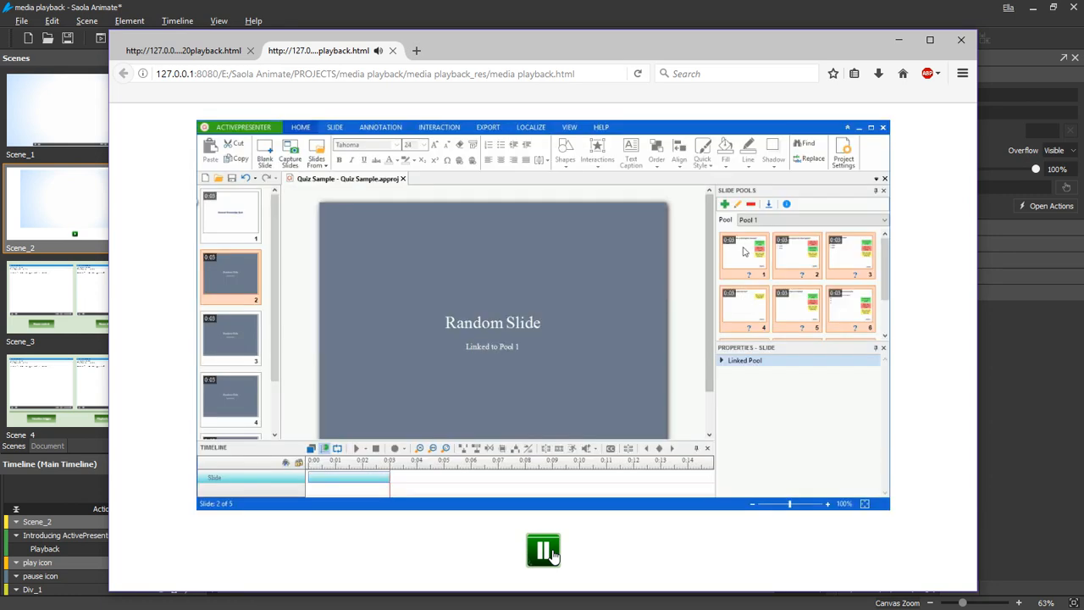
{"action": "left_click", "coordinate": [554, 556]}
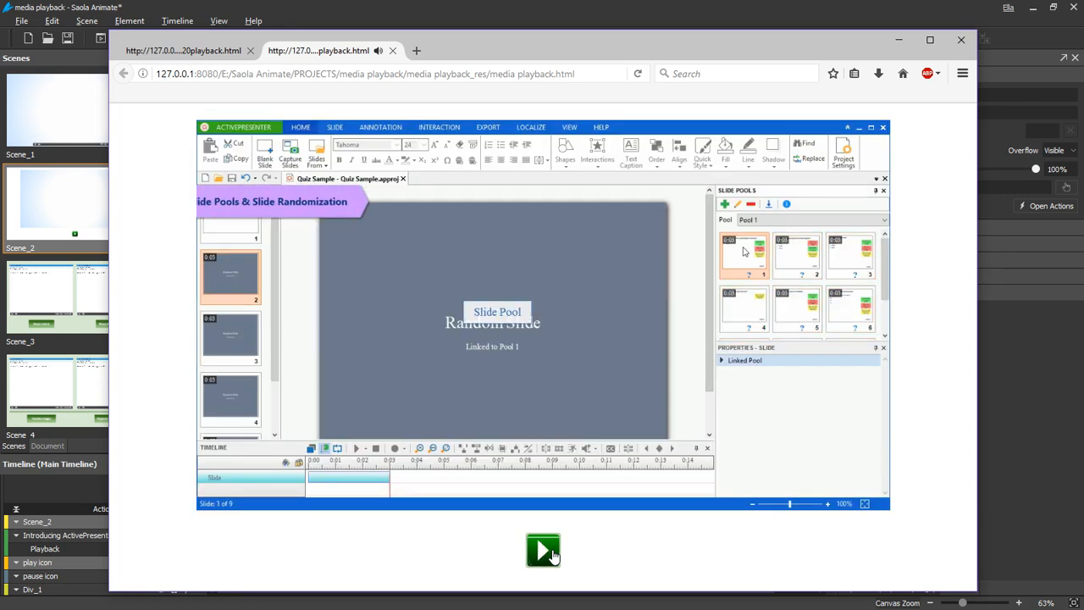
{"action": "left_click", "coordinate": [890, 47]}
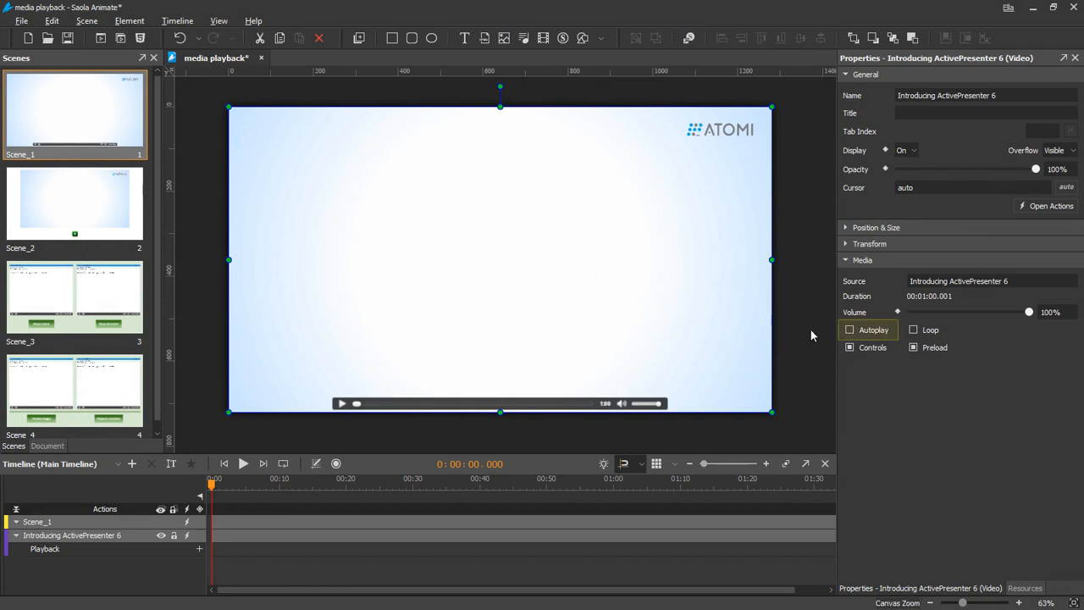
- Enable Autoplay for the video in Scene_1 and check its playback in the browser preview
{"action": "left_click", "coordinate": [849, 335]}
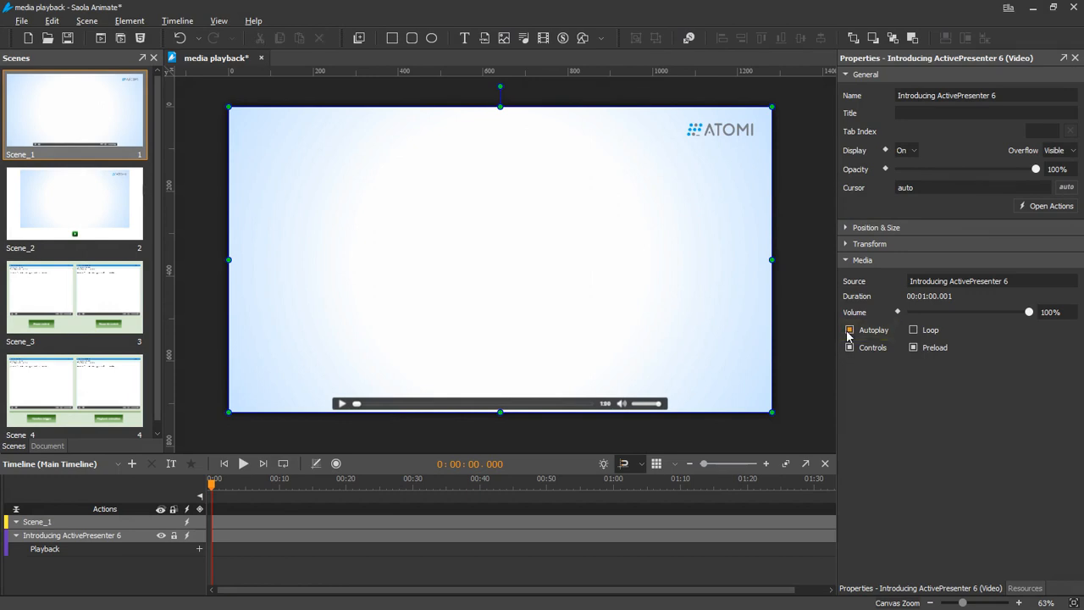
{"action": "key", "text": "F12"}
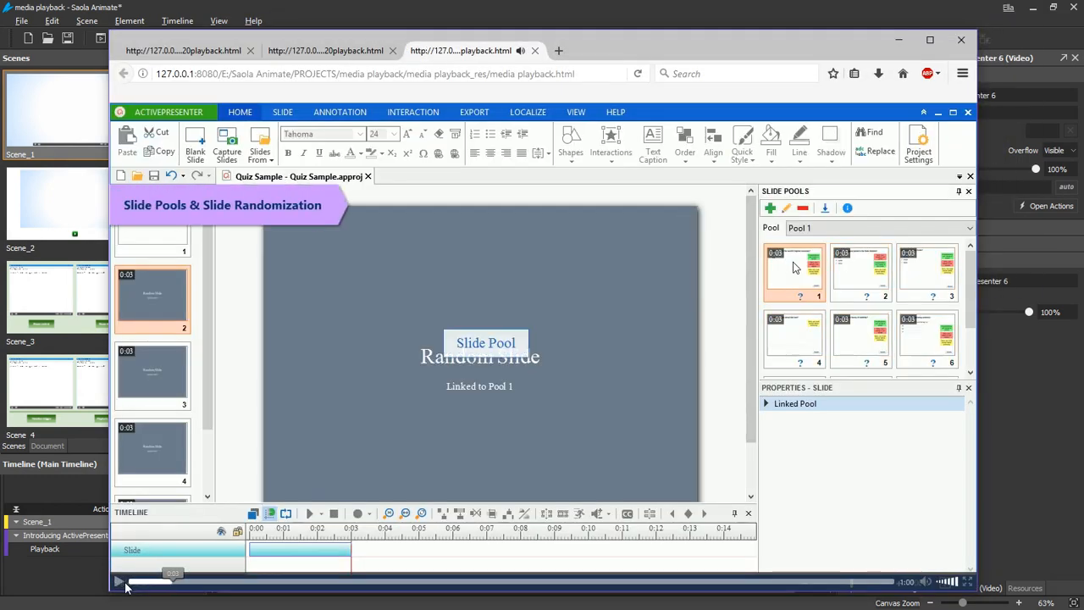
{"action": "left_click", "coordinate": [898, 42]}
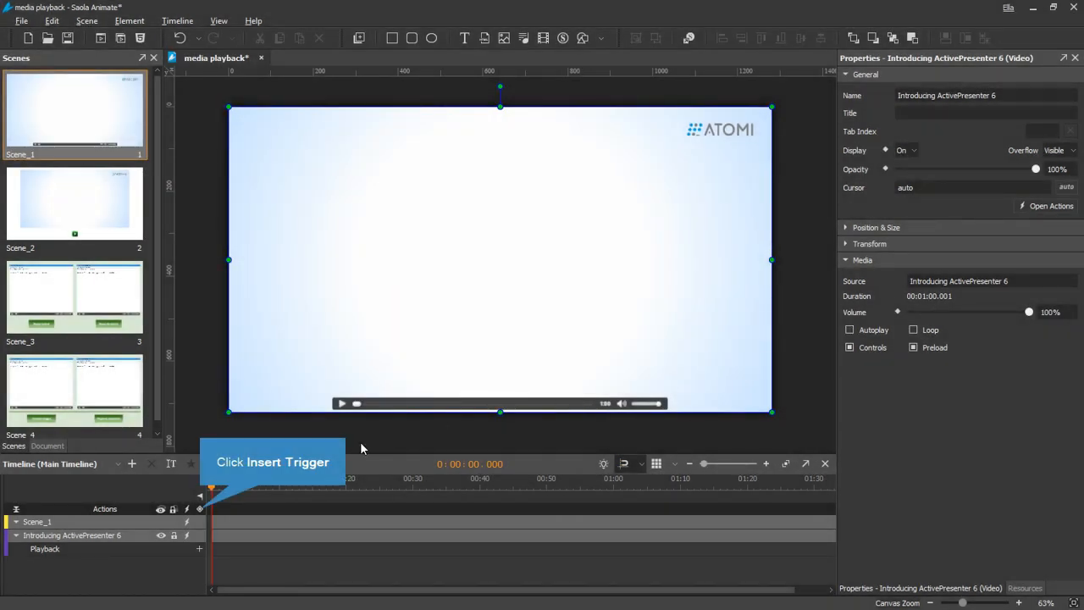
- Insert a timeline trigger at 0:00 with a Start Media action for the Introducing ActivePresenter 6 video and preview the scene in the browser
{"action": "left_click", "coordinate": [200, 509]}
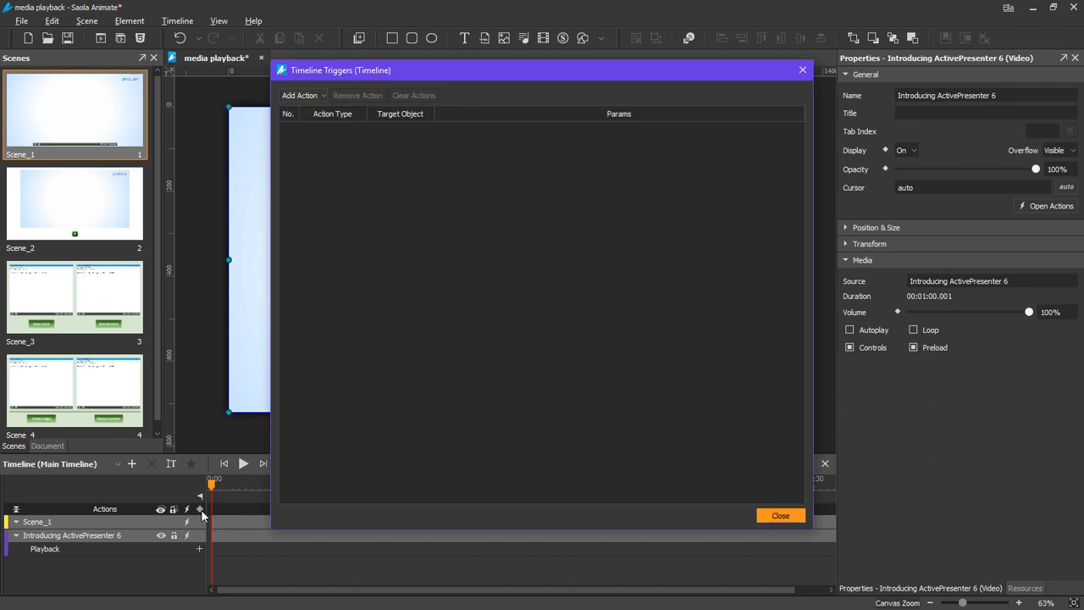
{"action": "left_click", "coordinate": [307, 96]}
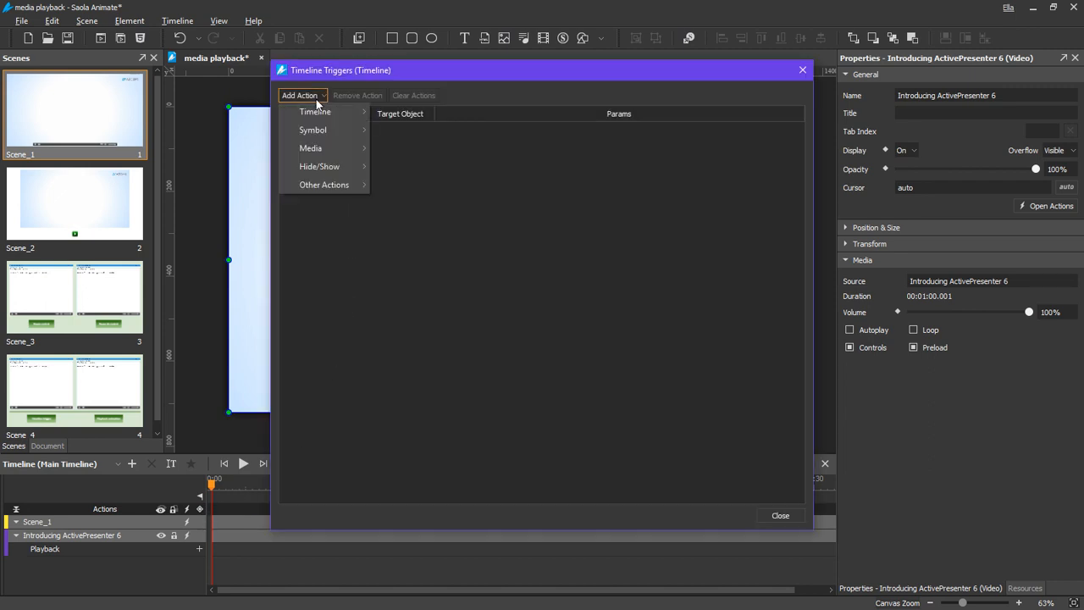
{"action": "mouse_move", "coordinate": [320, 150]}
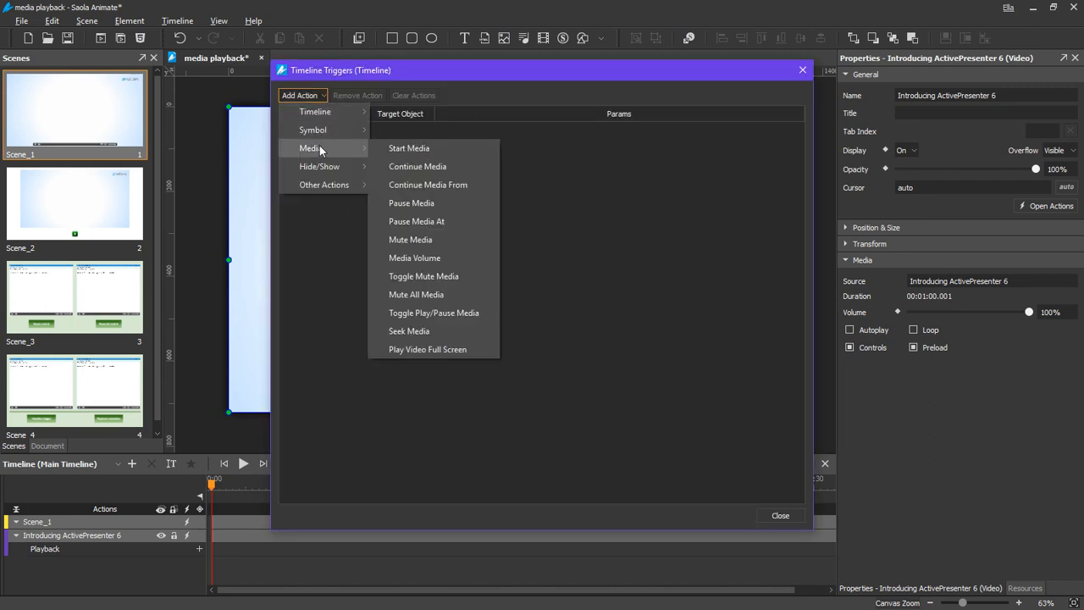
{"action": "left_click", "coordinate": [386, 148]}
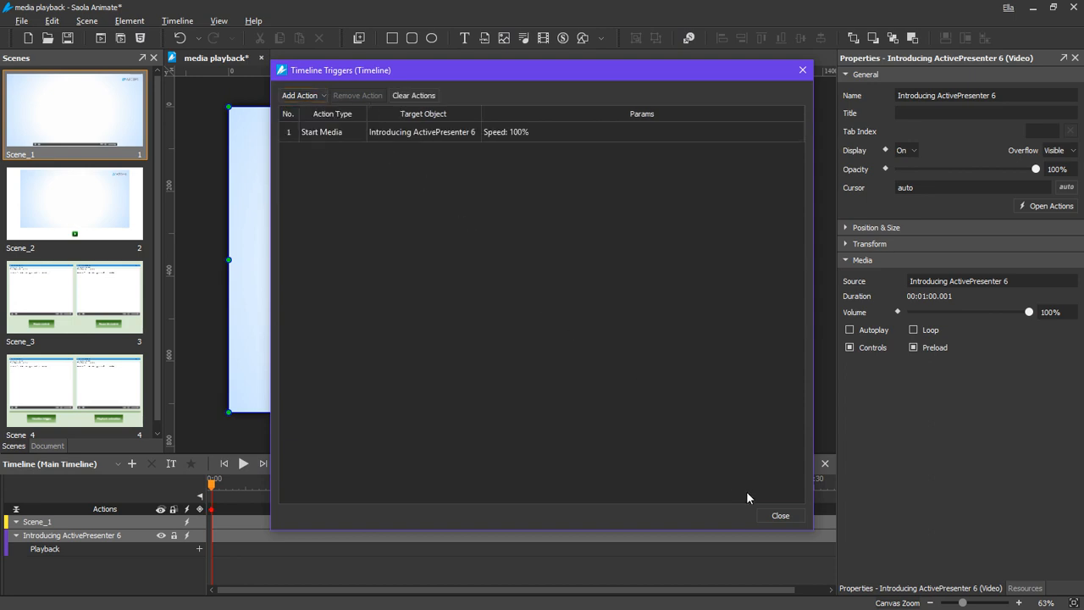
{"action": "left_click", "coordinate": [773, 514]}
{"action": "key", "text": "F12"}
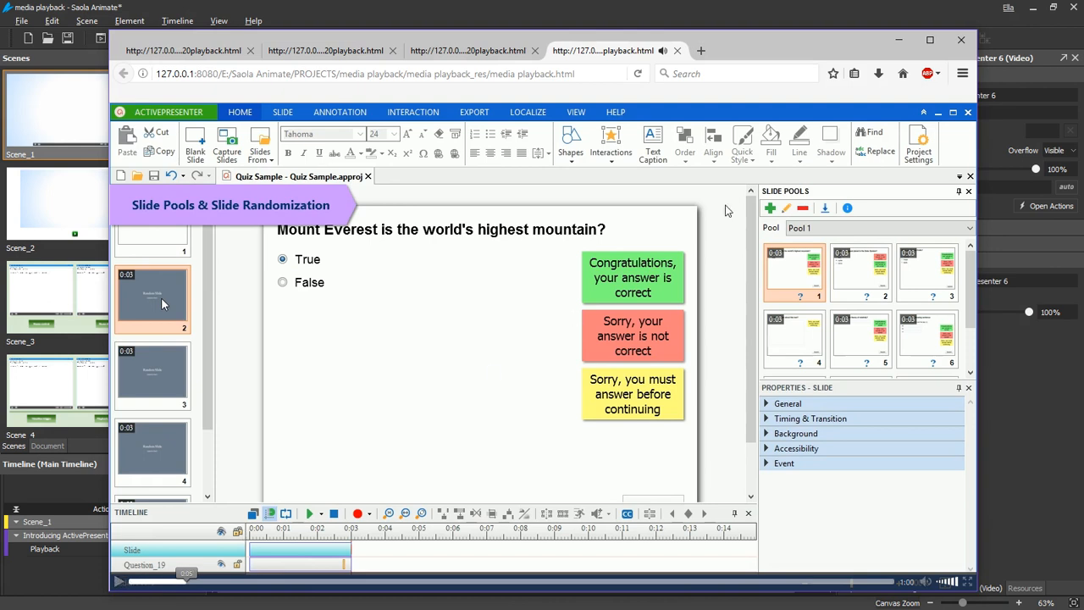
{"action": "left_click", "coordinate": [899, 40]}
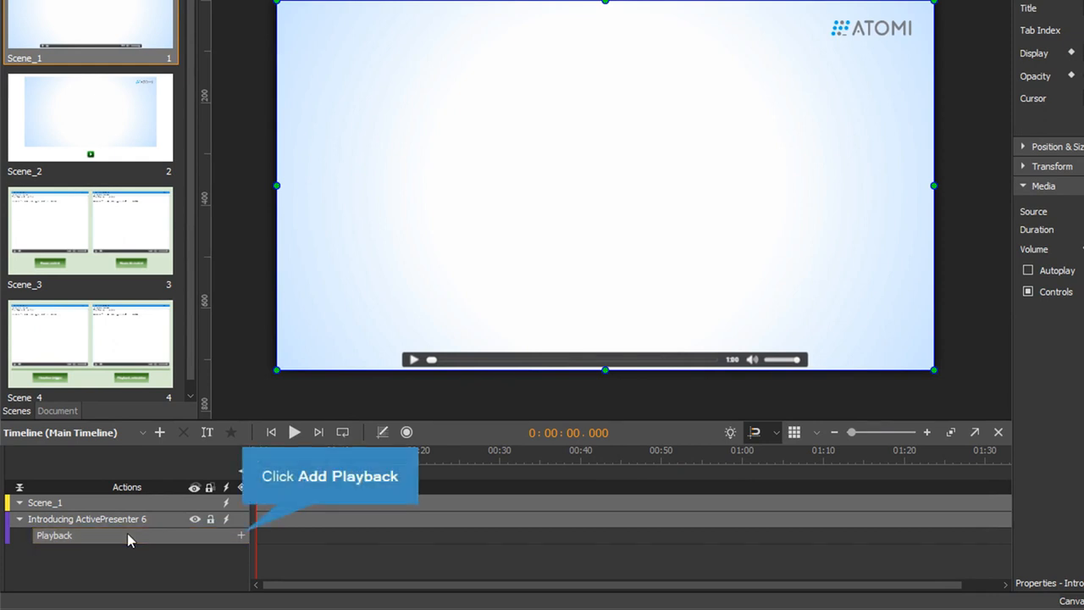
- Add a Start playback at 0:00 on the timeline for the Introducing ActivePresenter 6 video
{"action": "left_click", "coordinate": [241, 535]}
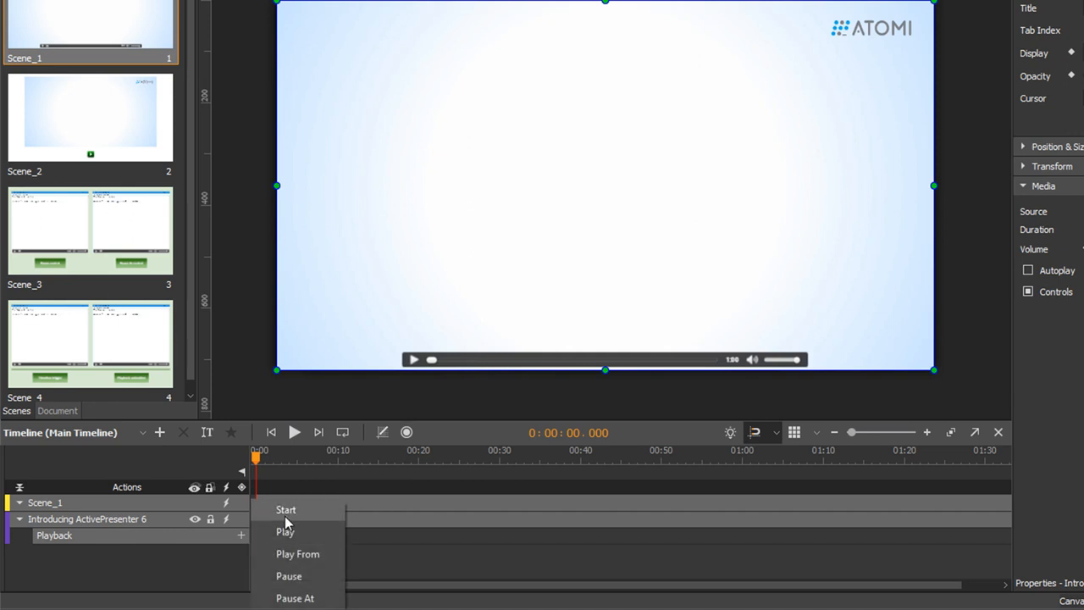
{"action": "left_click", "coordinate": [299, 510]}
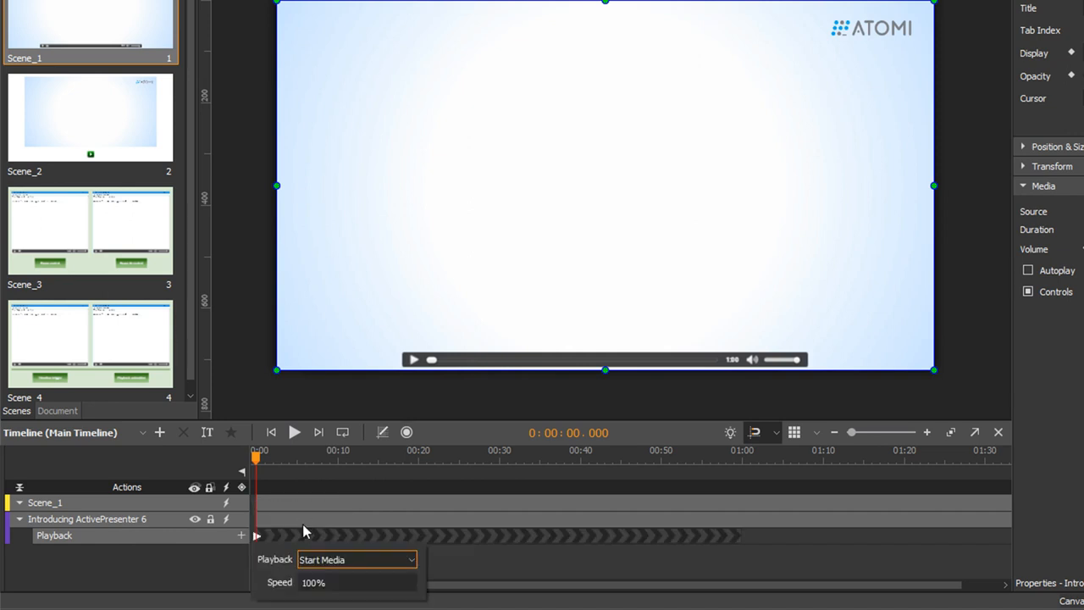
{"action": "left_click", "coordinate": [439, 559]}
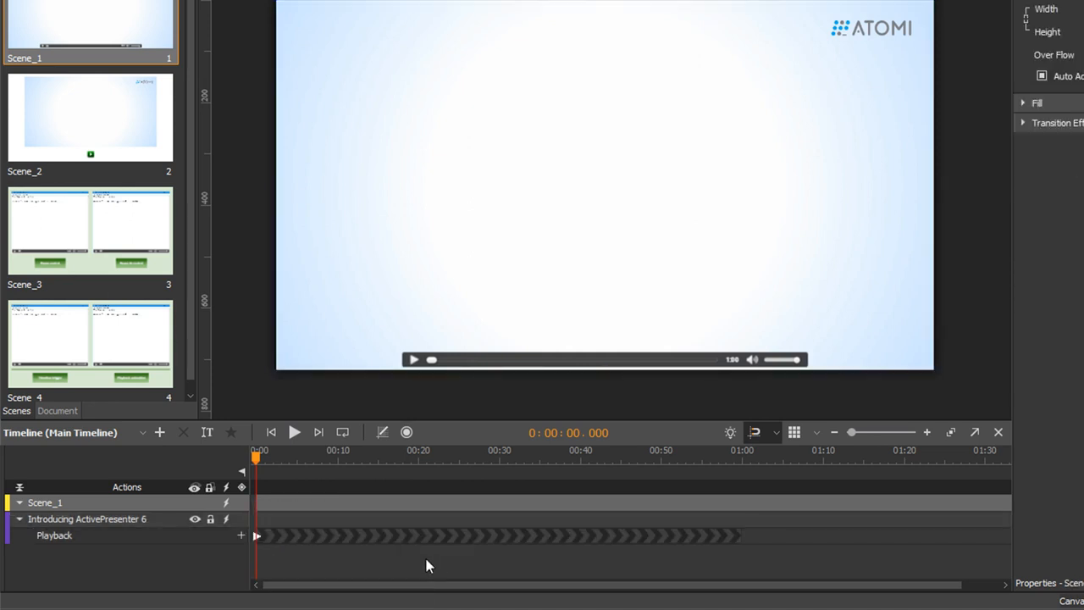
{"action": "mouse_move", "coordinate": [259, 541]}
{"action": "left_mouse_down"}
{"action": "mouse_move", "coordinate": [460, 537]}
{"action": "mouse_move", "coordinate": [255, 534]}
{"action": "left_mouse_up"}
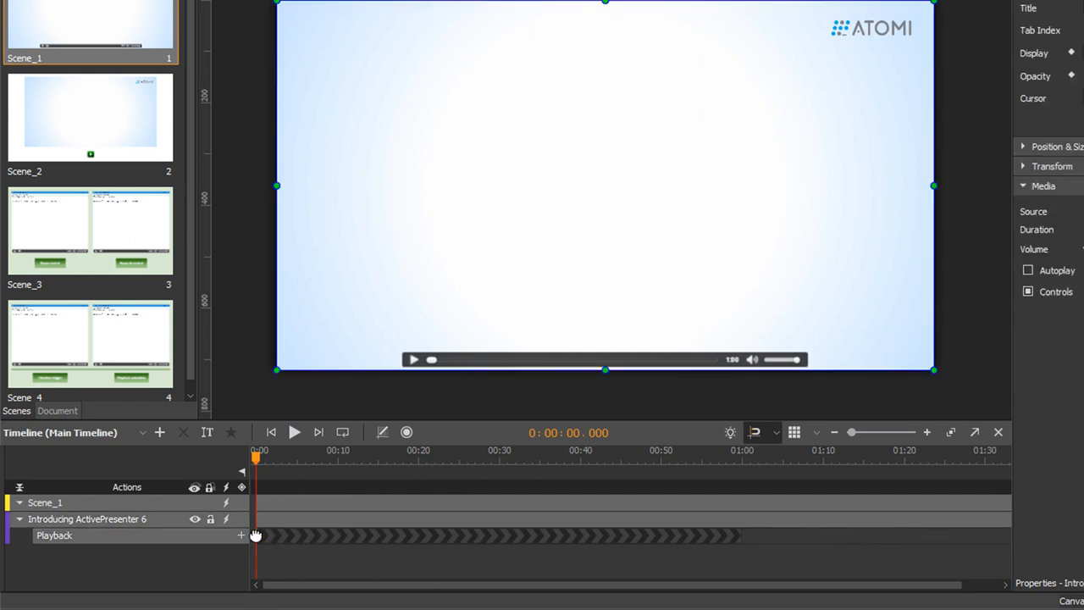
{"action": "right_click", "coordinate": [259, 537]}
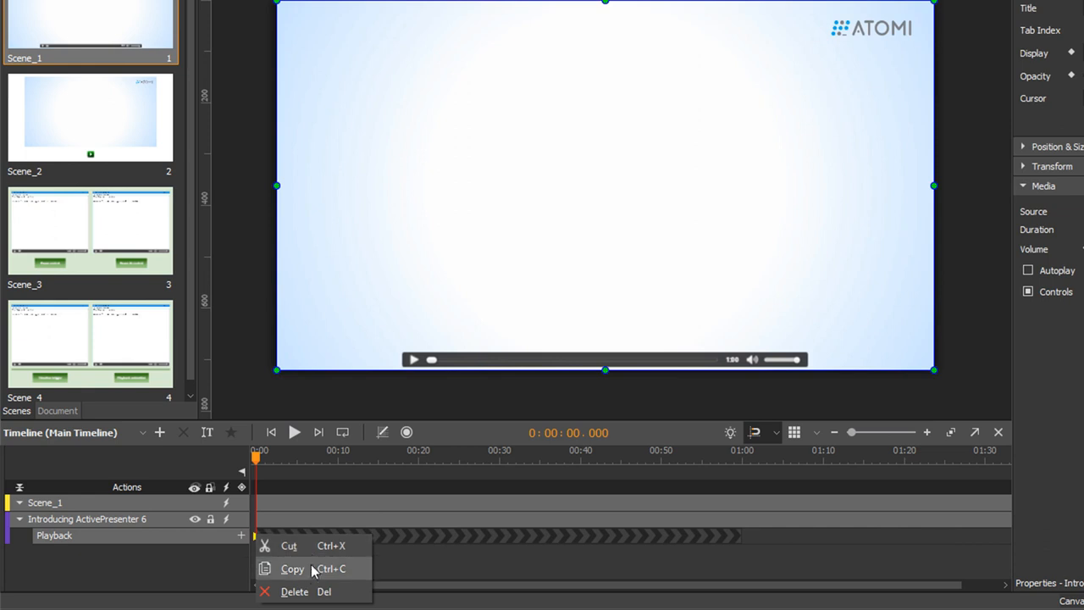
{"action": "left_click", "coordinate": [398, 571]}
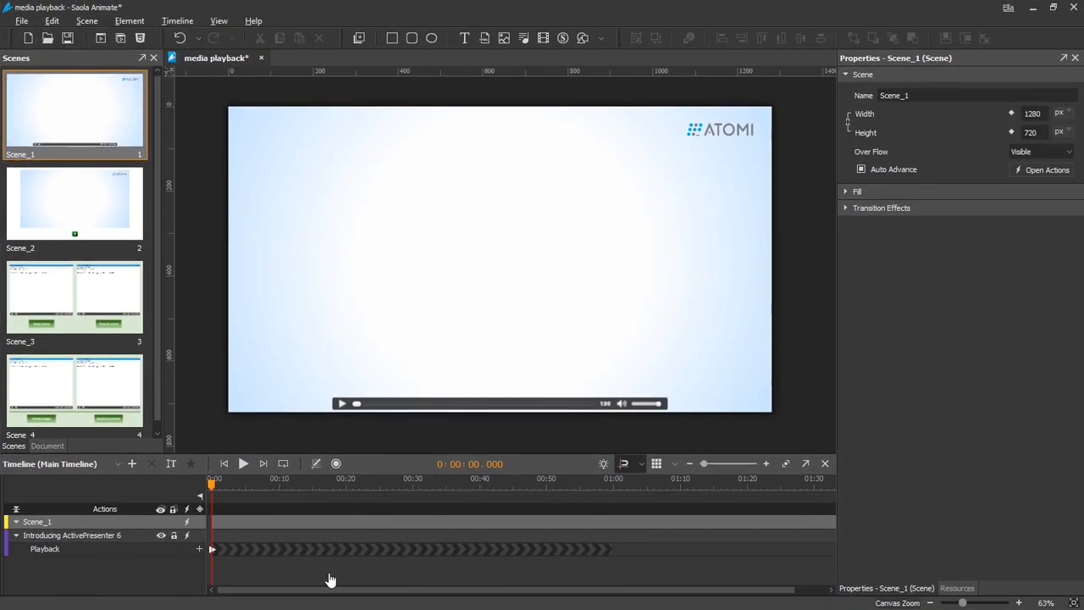
- Preview Scene_1 in the browser and test the play/pause control on the video's control bar
{"action": "key", "text": "F12"}
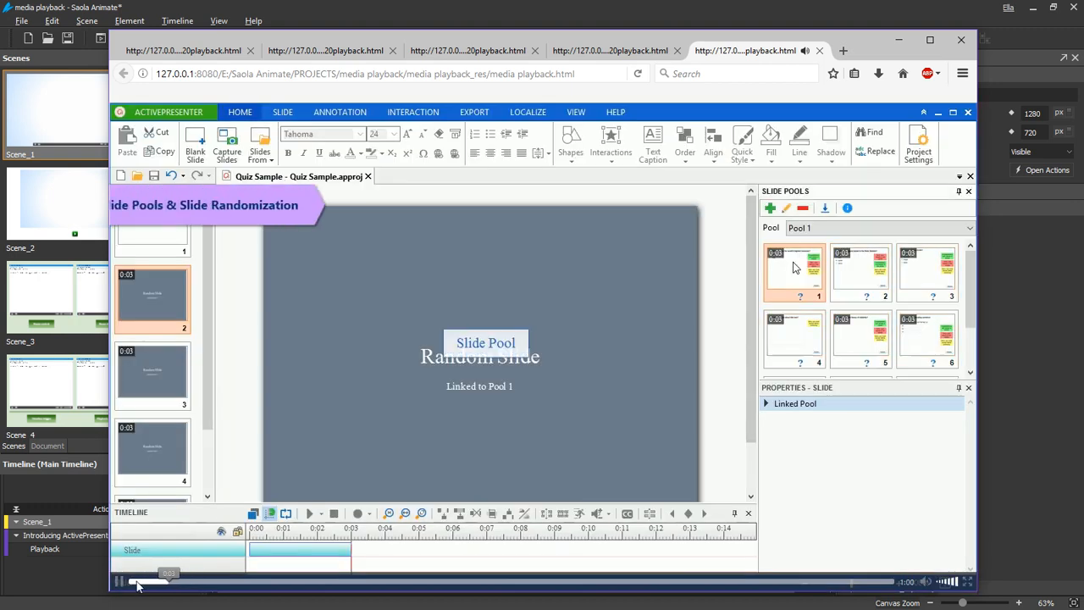
{"action": "left_click", "coordinate": [122, 583]}
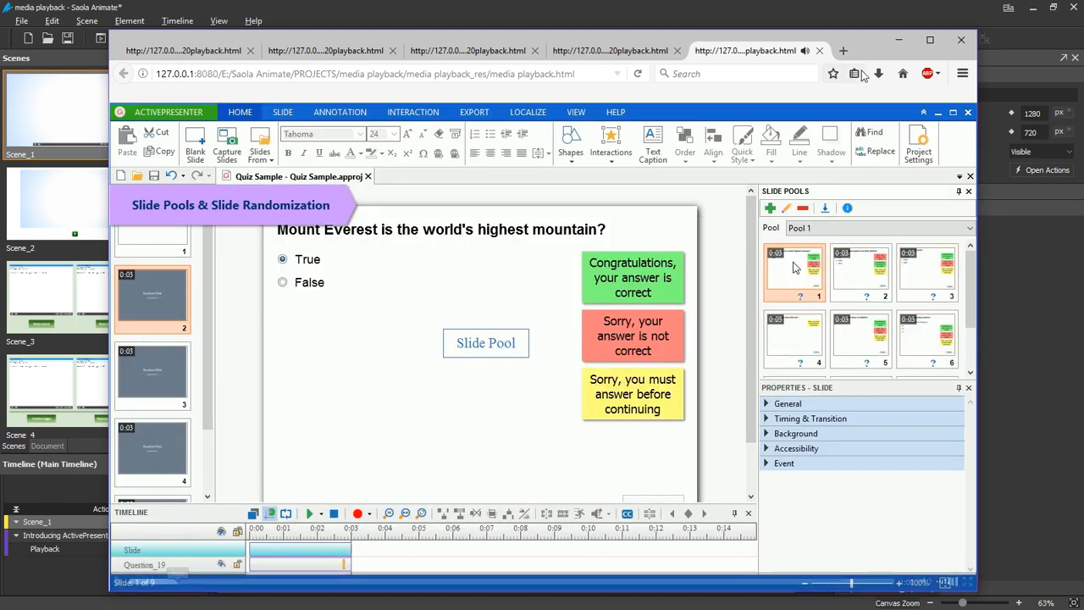
{"action": "left_click", "coordinate": [898, 39]}
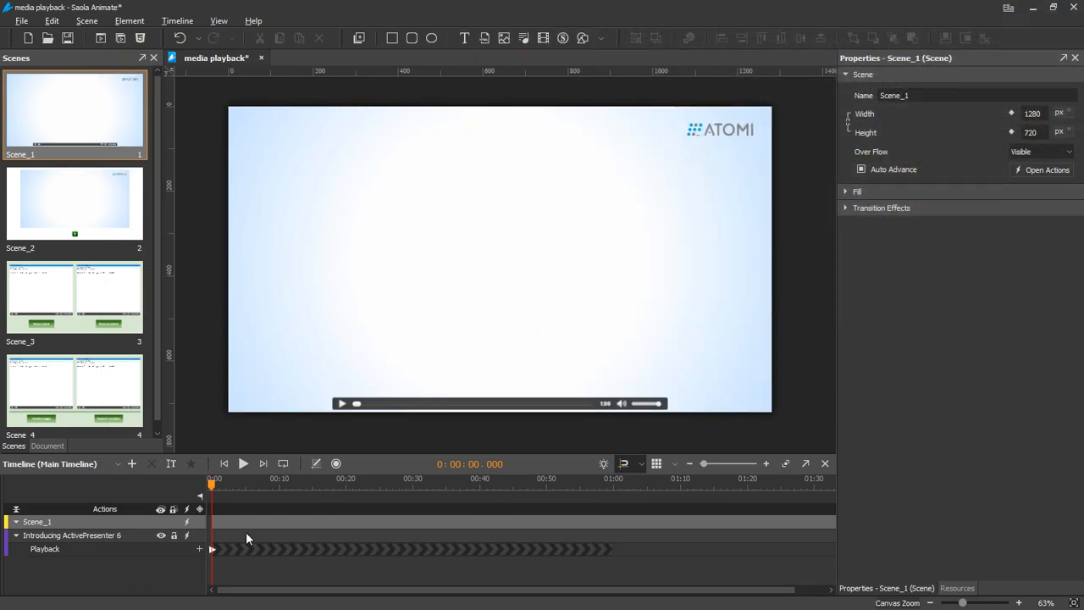
- Open the playback type options of the video's Start Media marker at 0:00 on the timeline
{"action": "left_click", "coordinate": [213, 551]}
{"action": "left_click", "coordinate": [316, 569]}
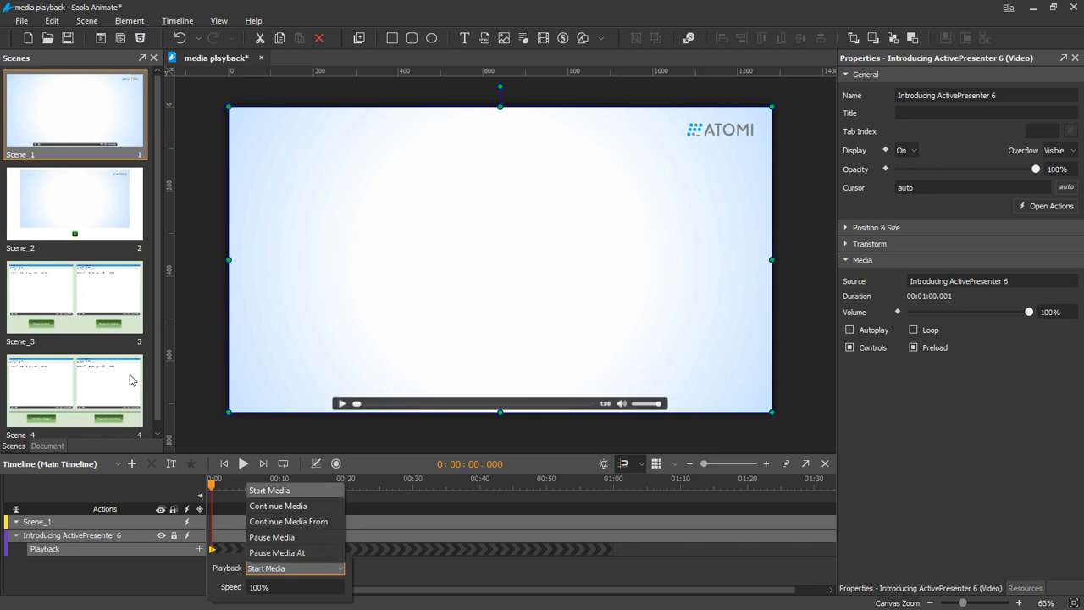
- In Scene_3, add a Pause playback to the typing_pause video at about 0:05 on the timeline
{"action": "left_click", "coordinate": [91, 315]}
{"action": "left_click", "coordinate": [91, 315]}
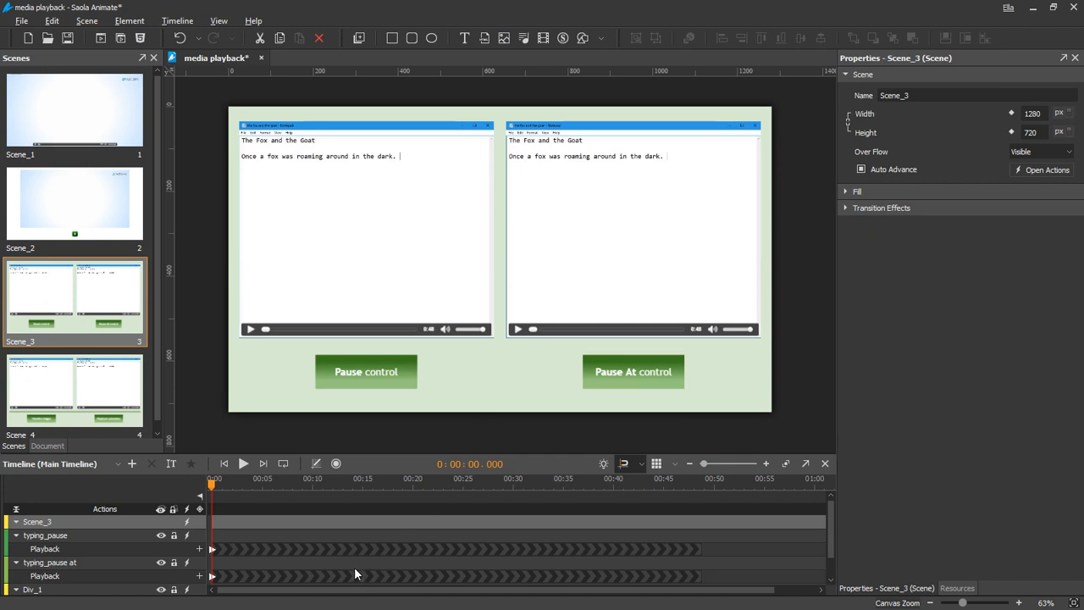
{"action": "left_click", "coordinate": [260, 491]}
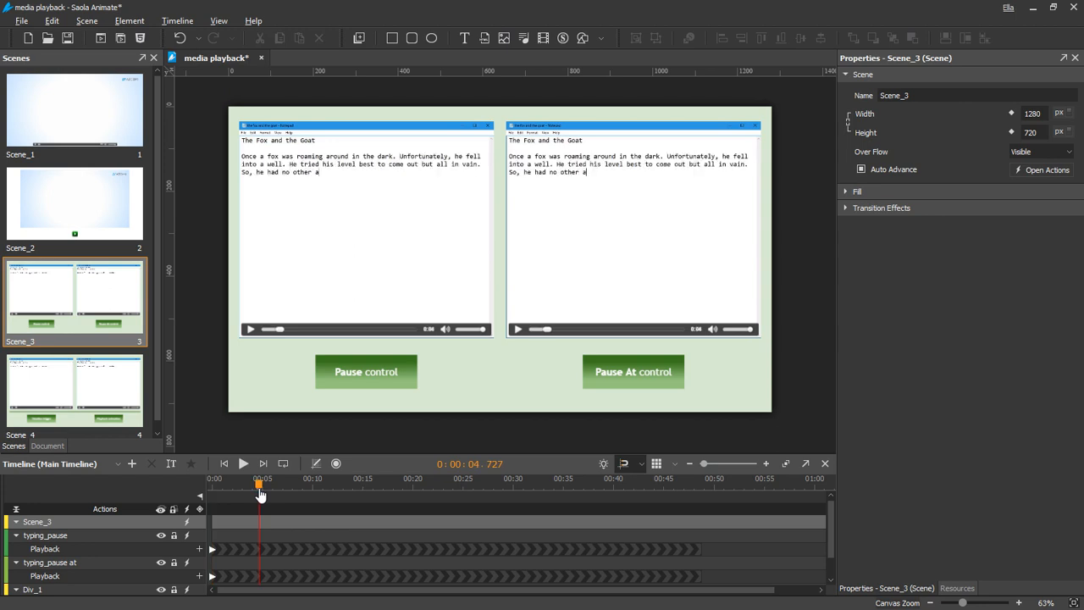
{"action": "left_click", "coordinate": [202, 546]}
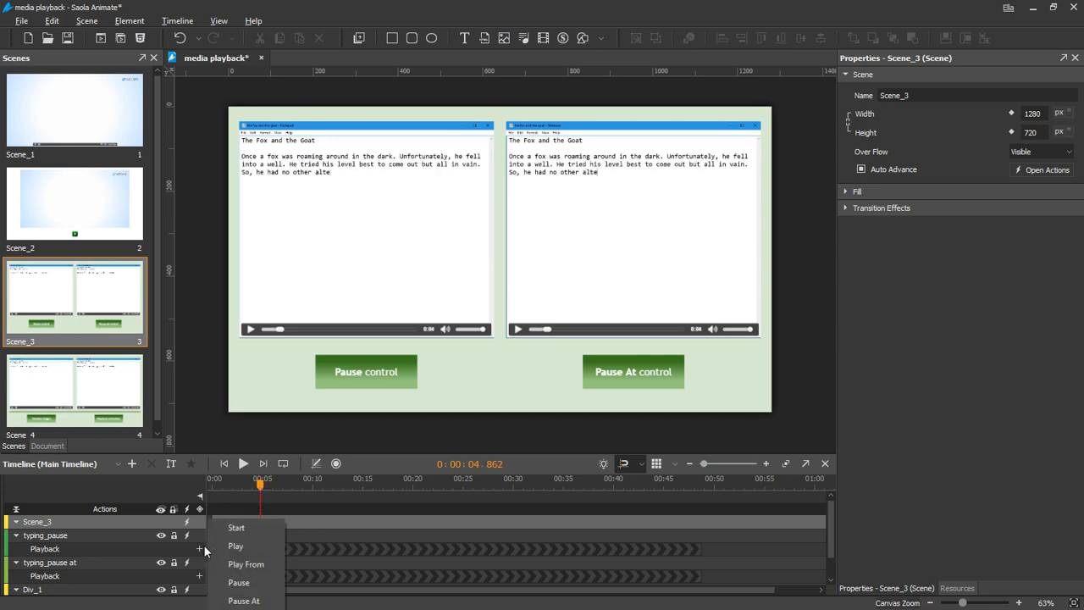
{"action": "left_click", "coordinate": [240, 583]}
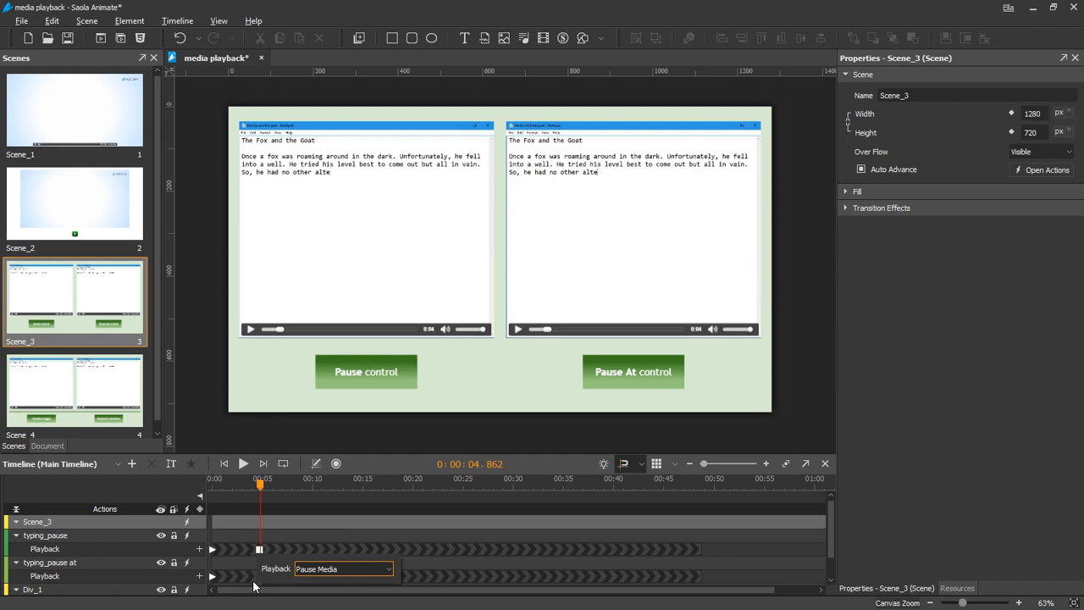
- Add a Pause At playback to the typing_pause at video at the playhead and set its time to 00:00:40.000
{"action": "left_click", "coordinate": [200, 576]}
{"action": "left_click", "coordinate": [242, 600]}
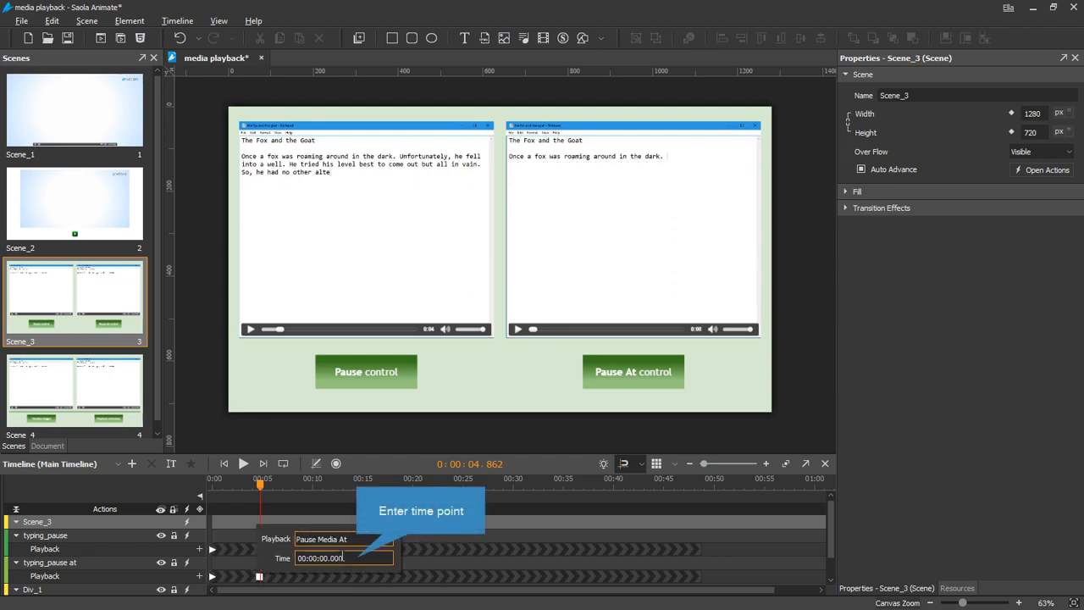
{"action": "left_click", "coordinate": [322, 558]}
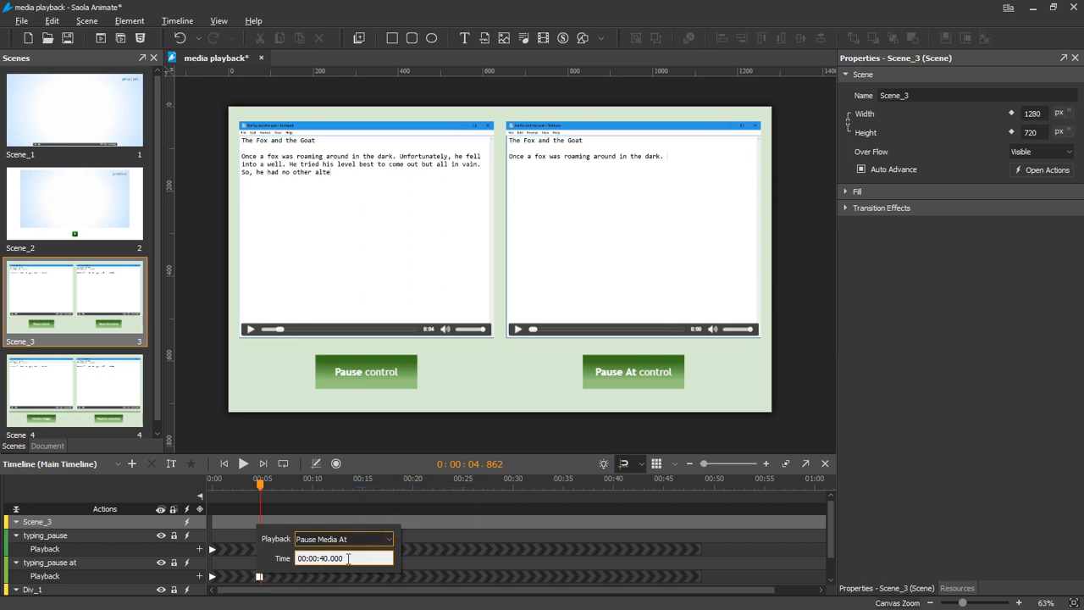
{"action": "key", "text": "Return"}
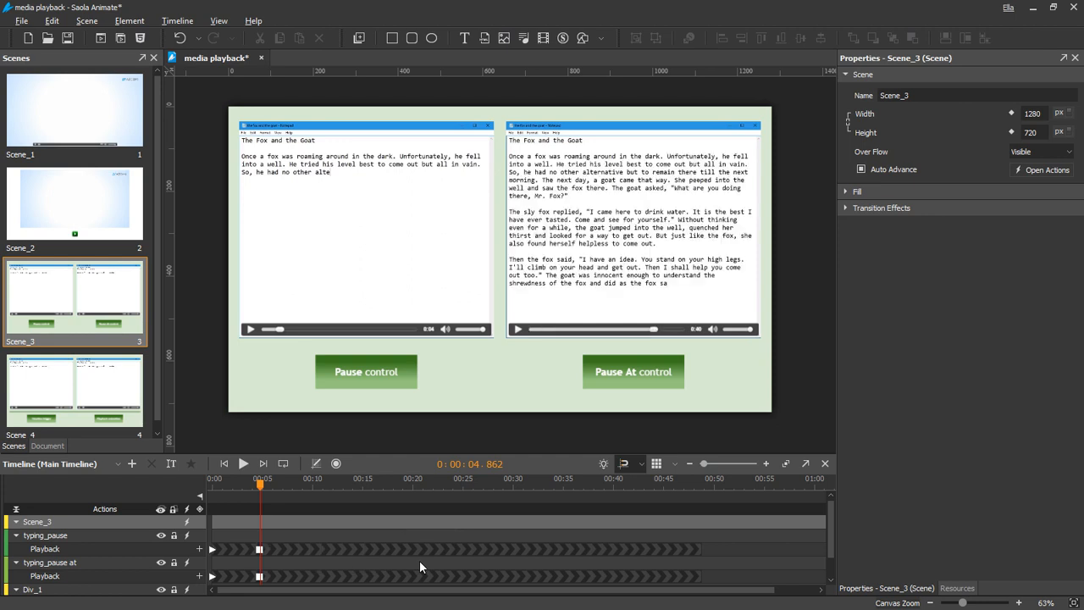
- Preview Scene_3 in the browser and compare where the Pause and Pause At videos stop on their control bars
{"action": "key", "text": "F12"}
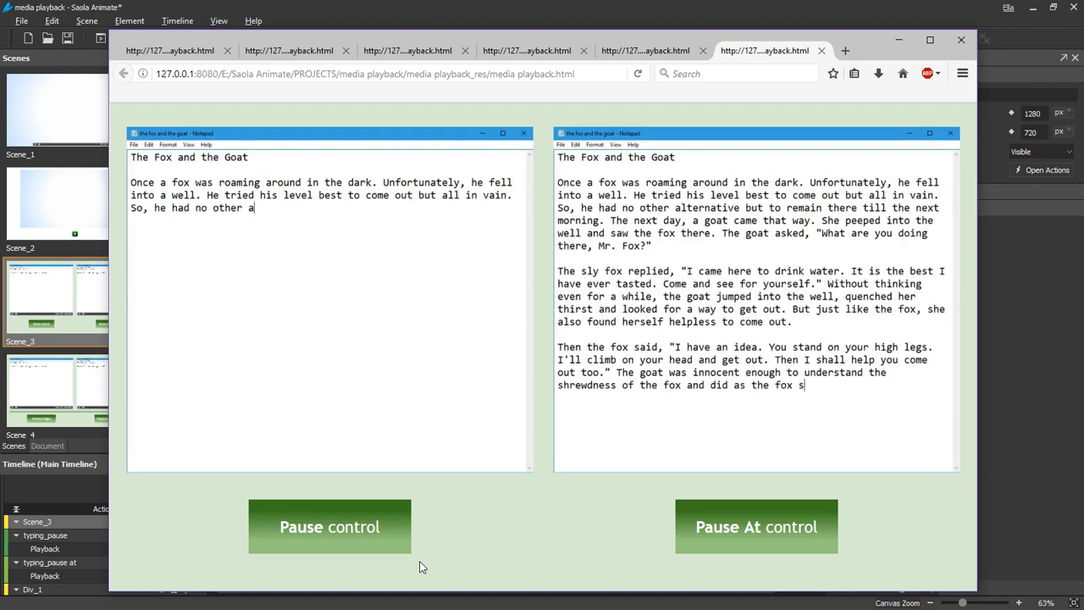
{"action": "mouse_move", "coordinate": [330, 451]}
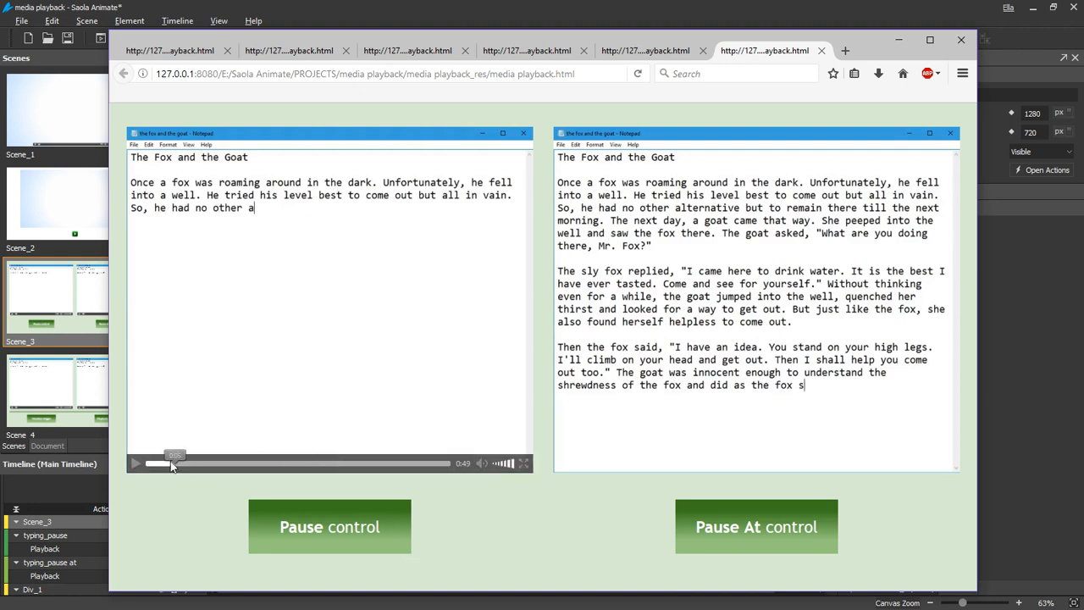
{"action": "mouse_move", "coordinate": [658, 458]}
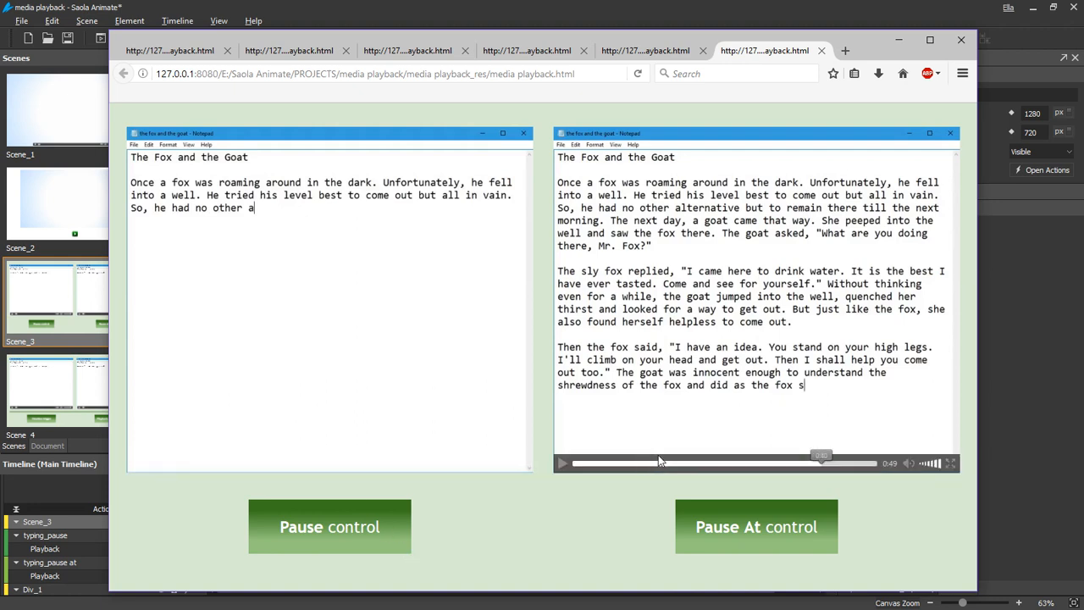